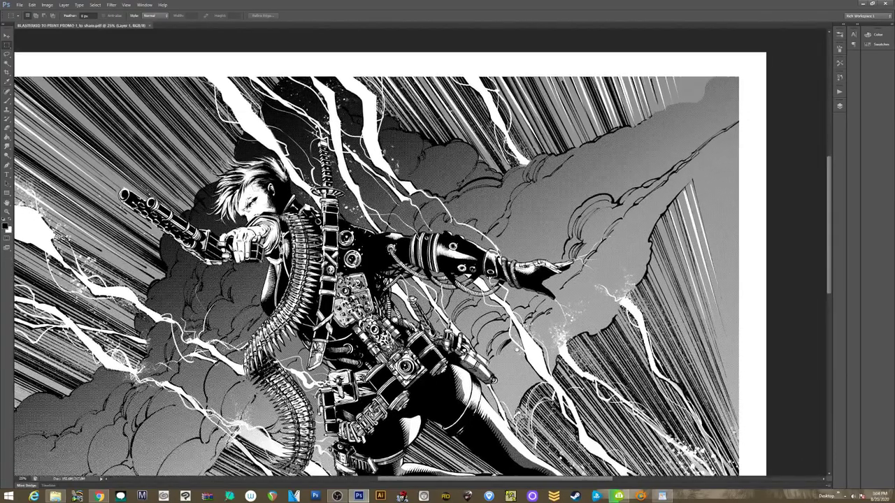
Look over the black-and-white illustration, from the figure and clouds down to the boots and lower page border.
drag(613, 362, 613, 358)
scroll(420, 273, down, 5)
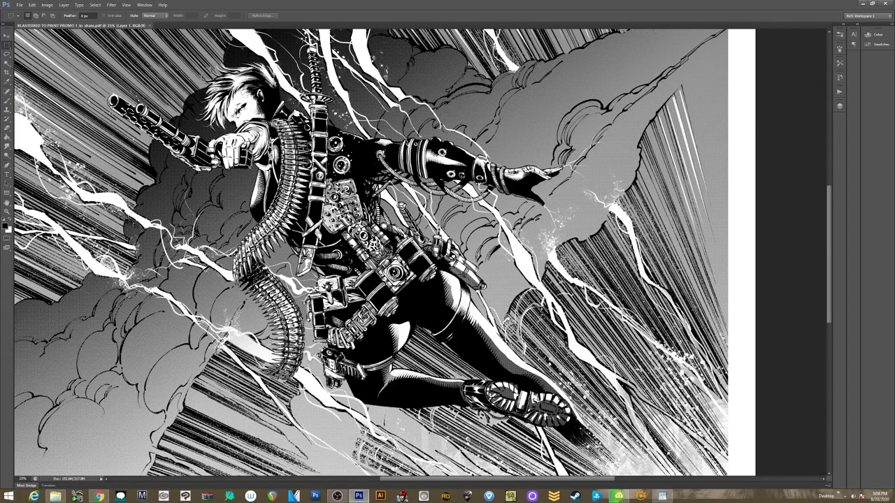
scroll(420, 273, down, 3)
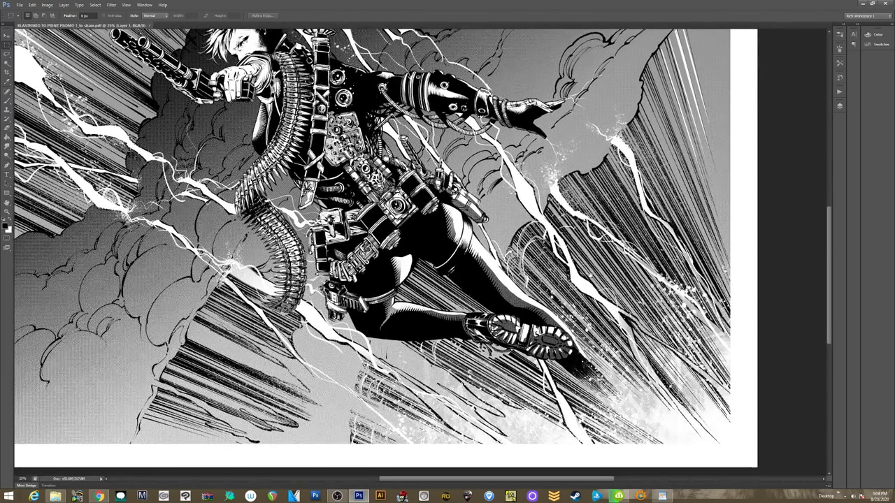
drag(577, 247, 588, 256)
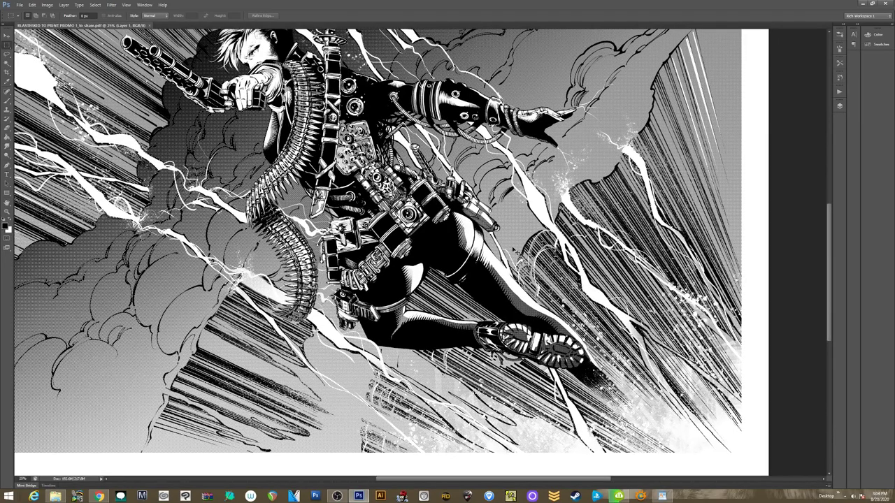
key(ctrl+minus)
key(ctrl+plus)
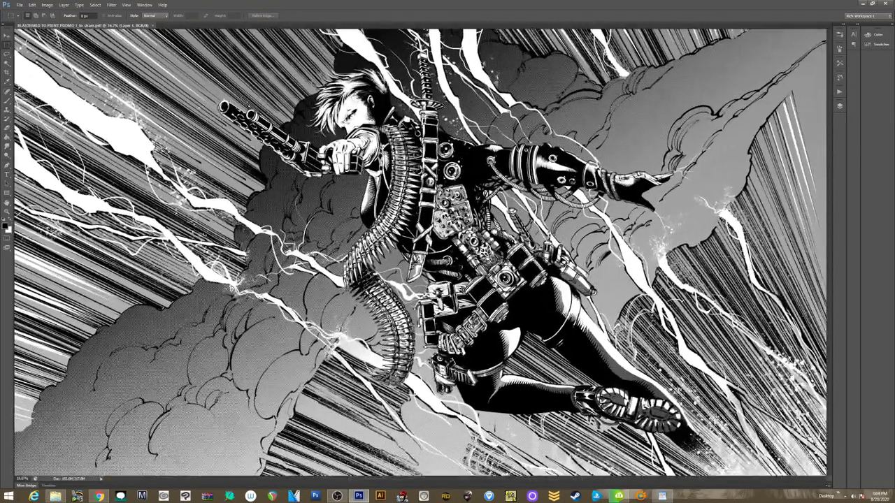
scroll(420, 252, up, 1)
drag(489, 252, 506, 292)
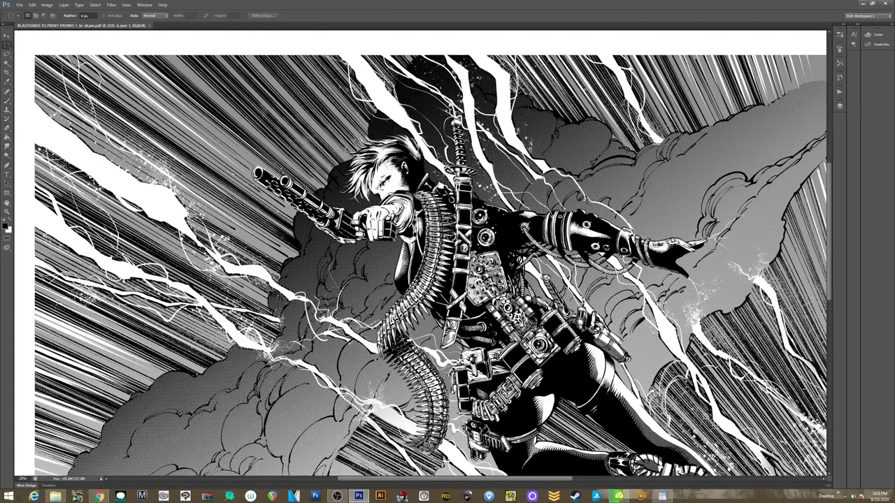
Examine the inking and halftone shading on the face, guns, sword, lightning and outstretched arm up close.
scroll(418, 251, up, 1)
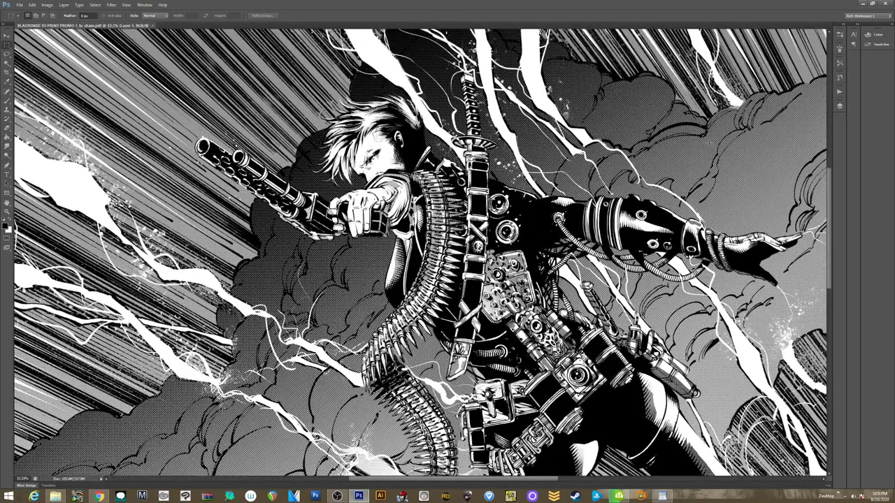
scroll(430, 230, up, 1)
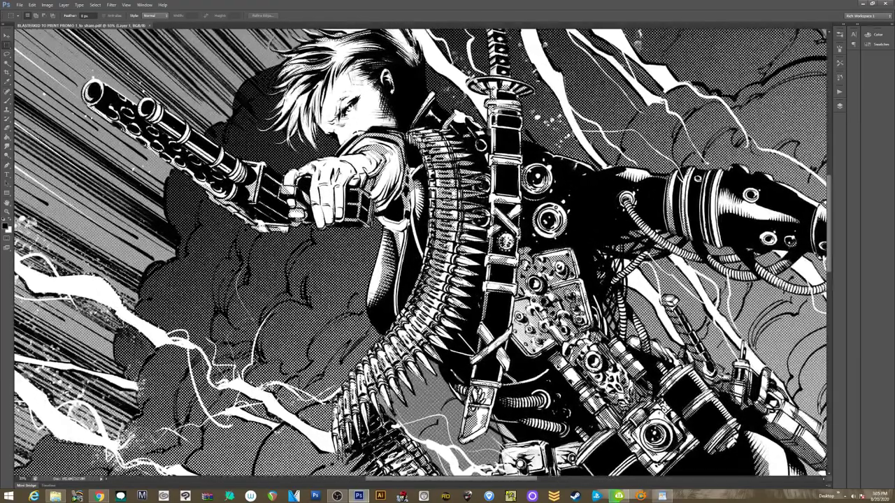
drag(430, 235, 499, 314)
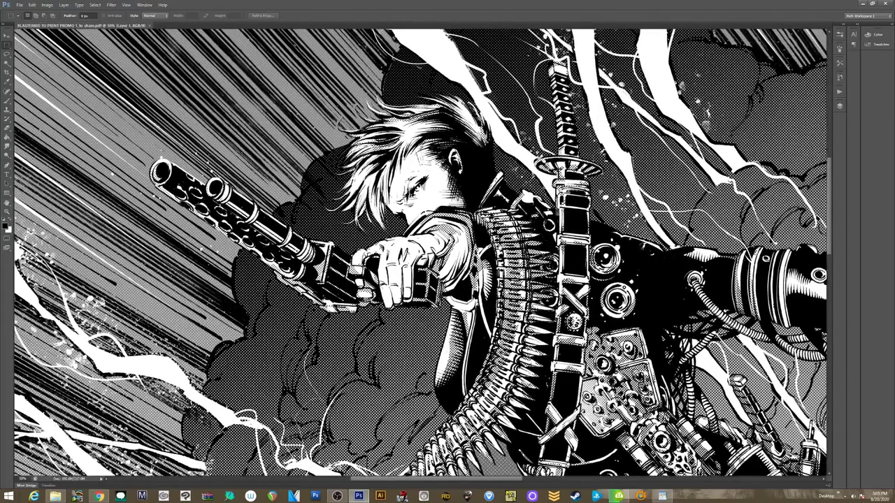
drag(727, 77, 817, 183)
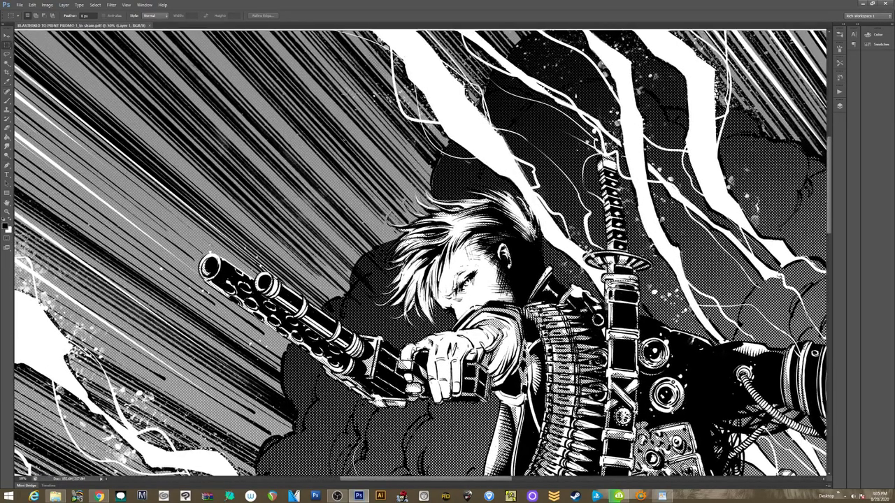
drag(560, 265, 334, 242)
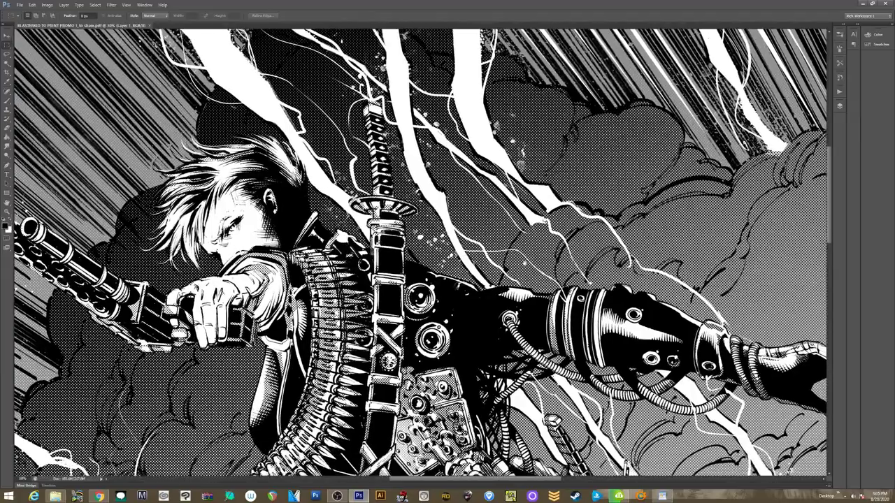
key(ctrl+minus)
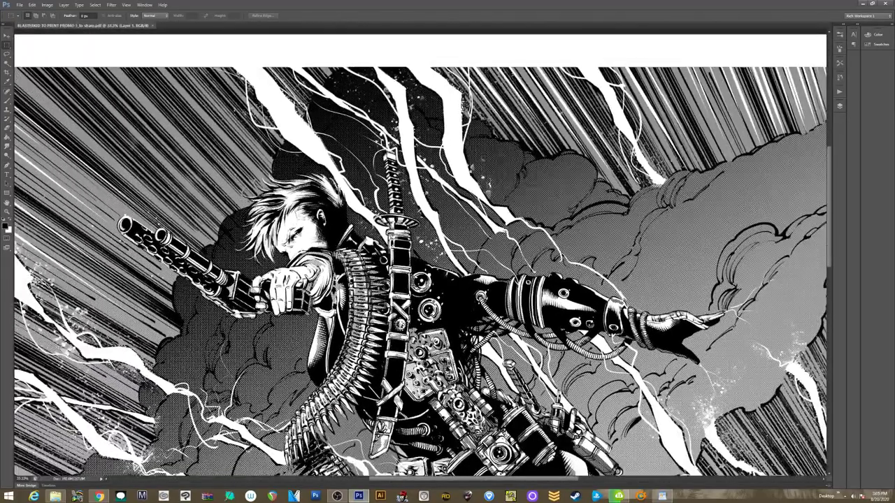
scroll(420, 266, right, 5)
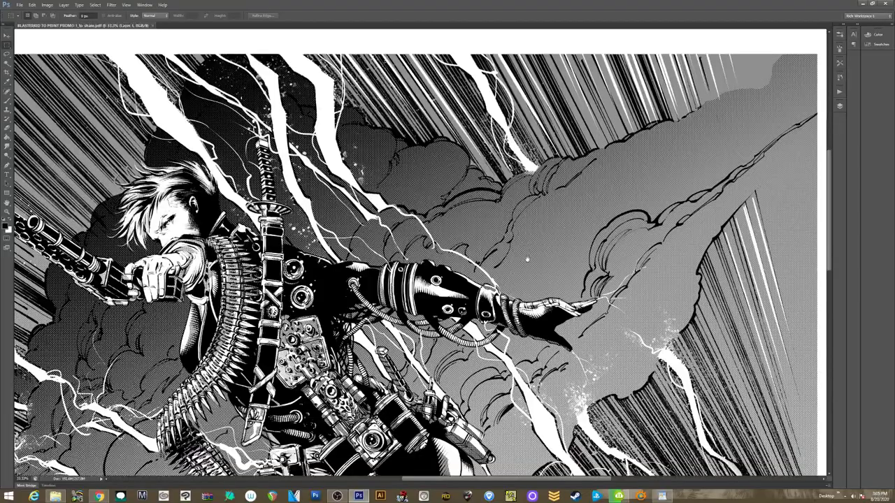
drag(528, 259, 521, 256)
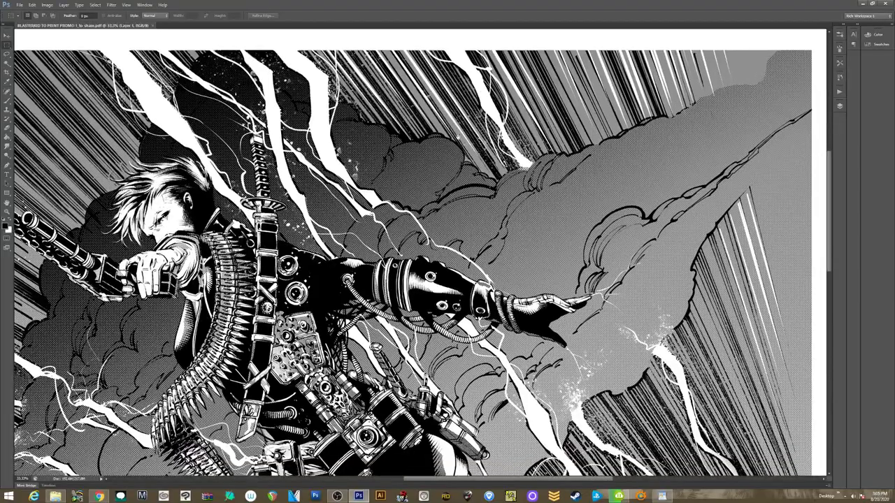
Inspect the lower half of the illustration, including the utility belt, ammunition belt, legs, boots and speed lines.
scroll(420, 265, down, 5)
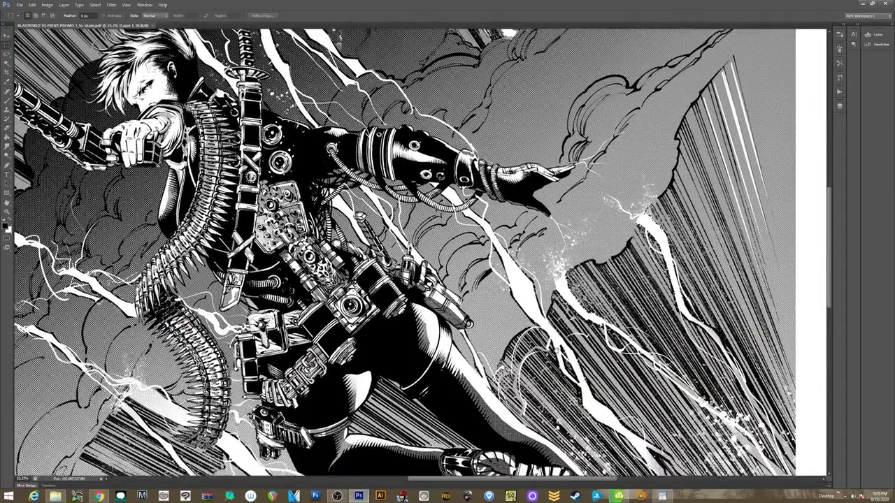
scroll(420, 265, down, 3)
scroll(420, 265, down, 3)
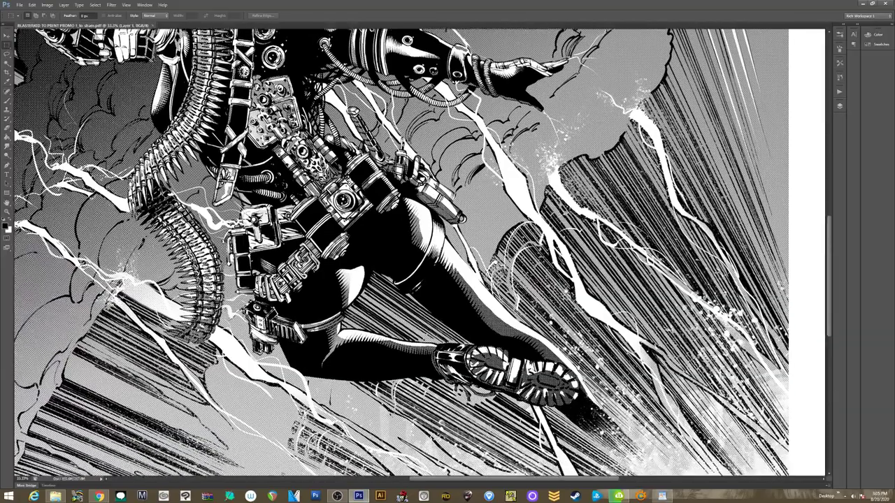
scroll(420, 266, down, 1)
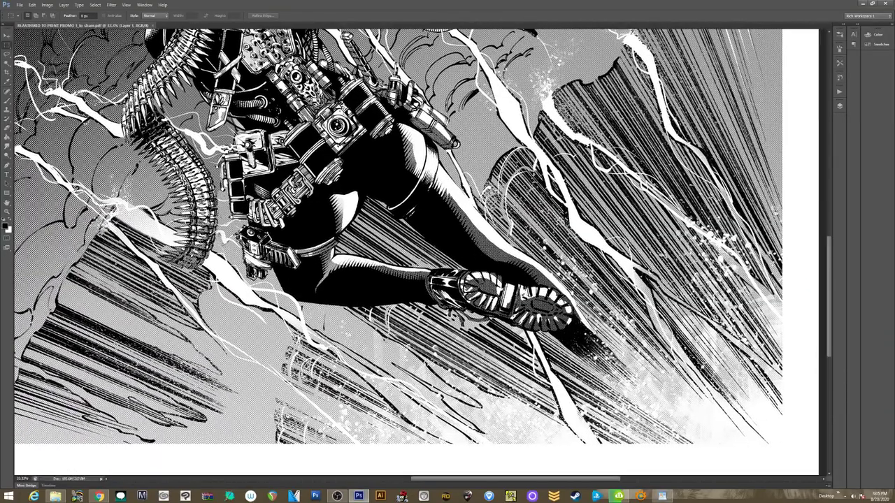
drag(405, 196, 477, 211)
scroll(419, 252, left, 1)
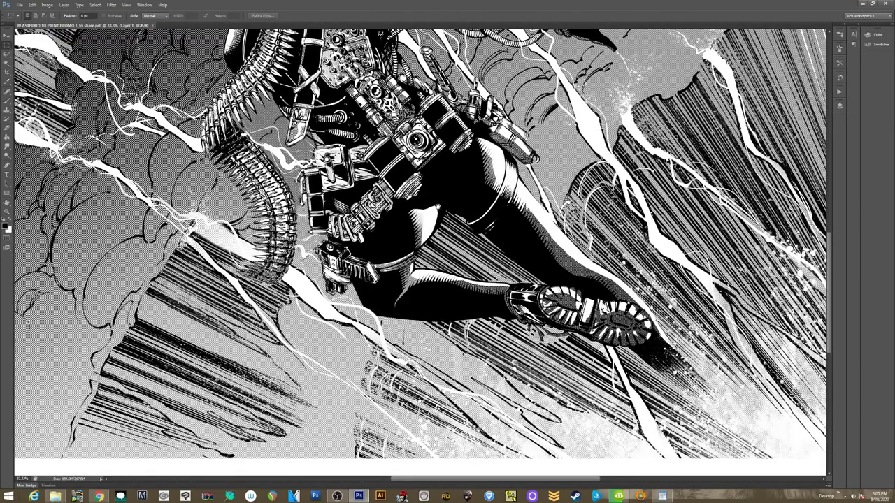
scroll(419, 251, left, 4)
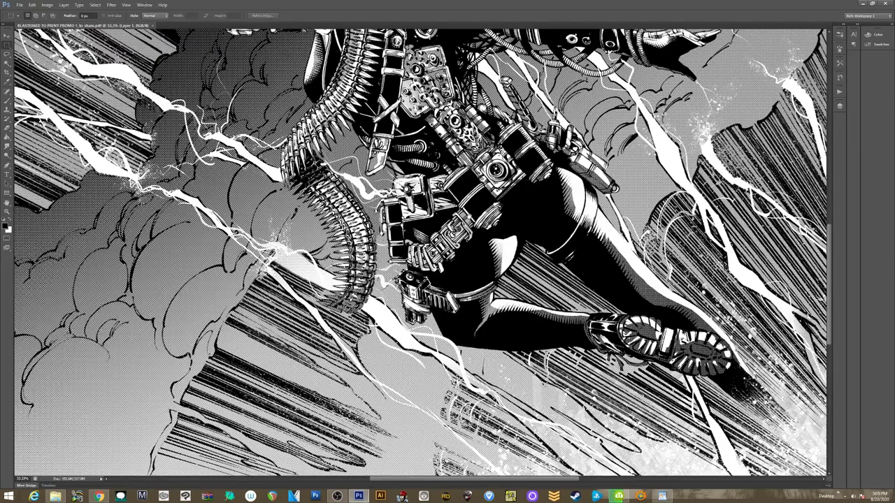
Review the overall composition of the full page, comparing it with closer views of the central figure.
key(ctrl+minus)
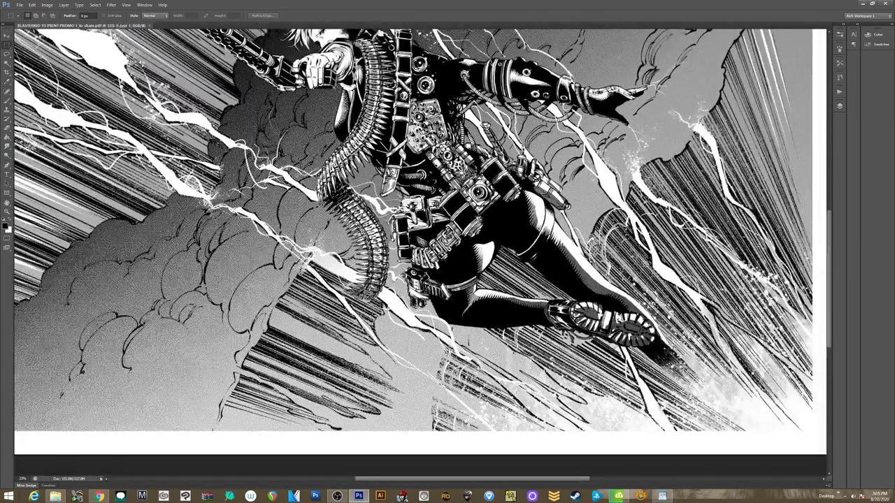
key(ctrl+minus)
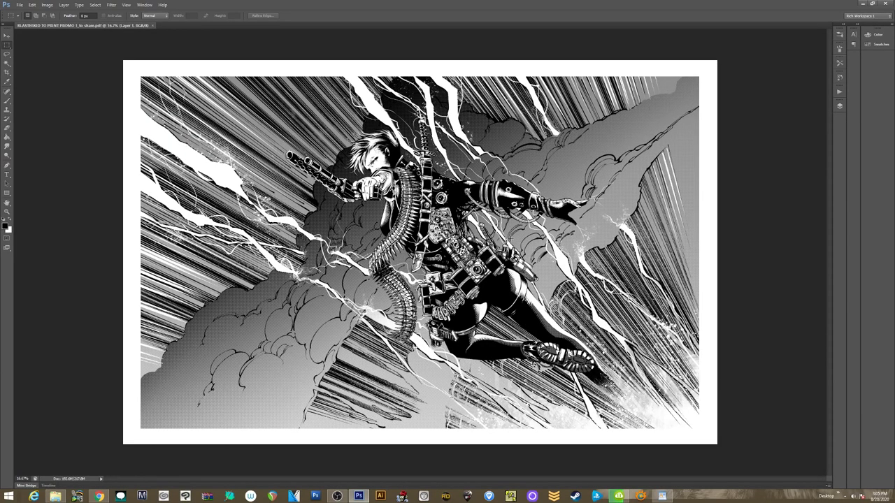
key(ctrl+plus)
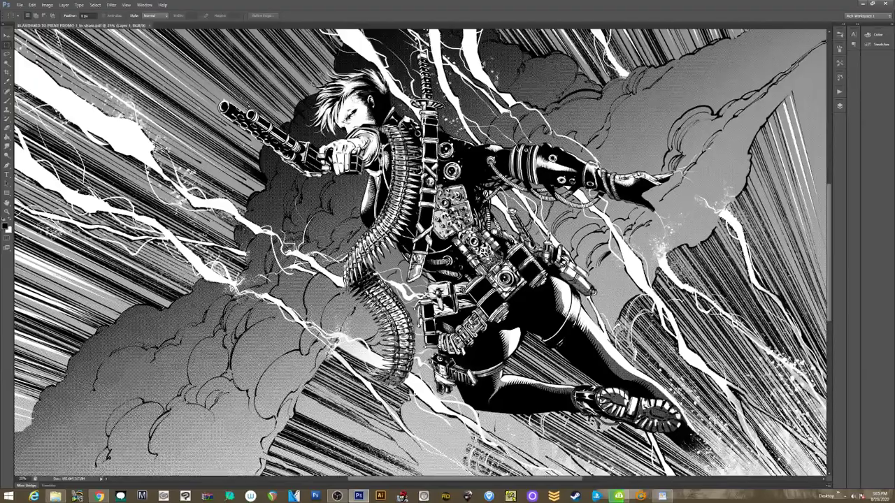
key(ctrl+plus)
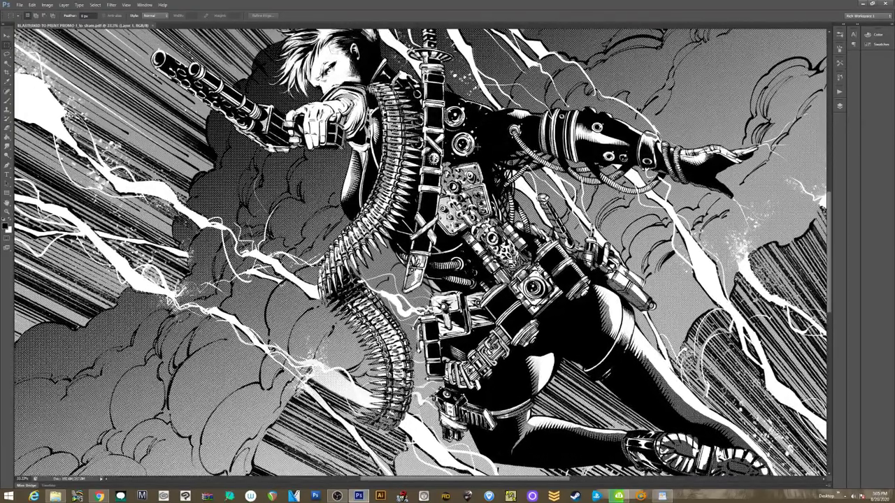
scroll(539, 204, up, 3)
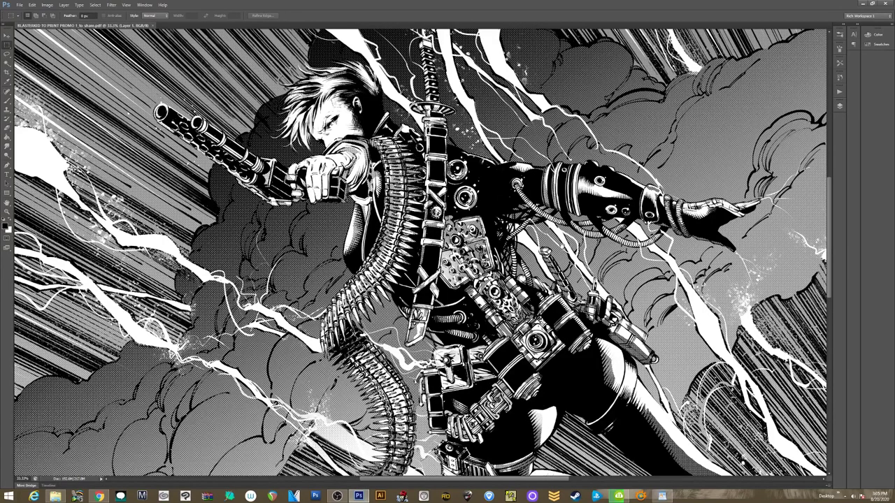
key(ctrl+minus)
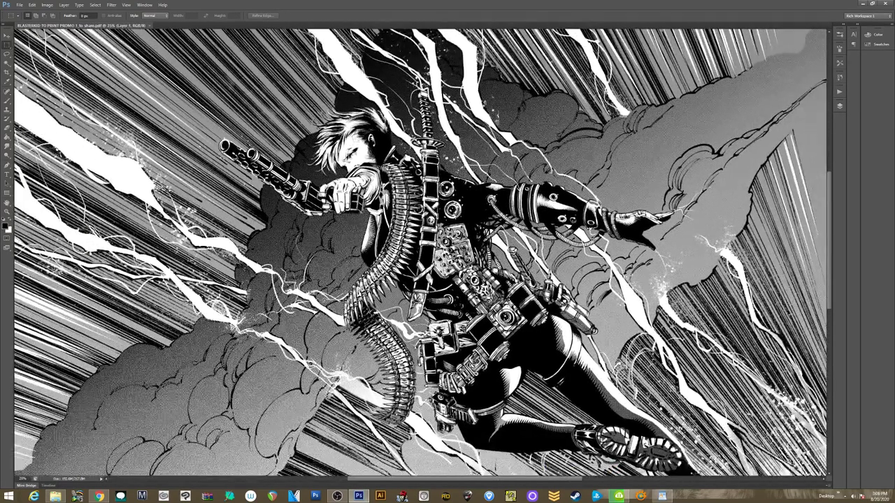
key(ctrl+minus)
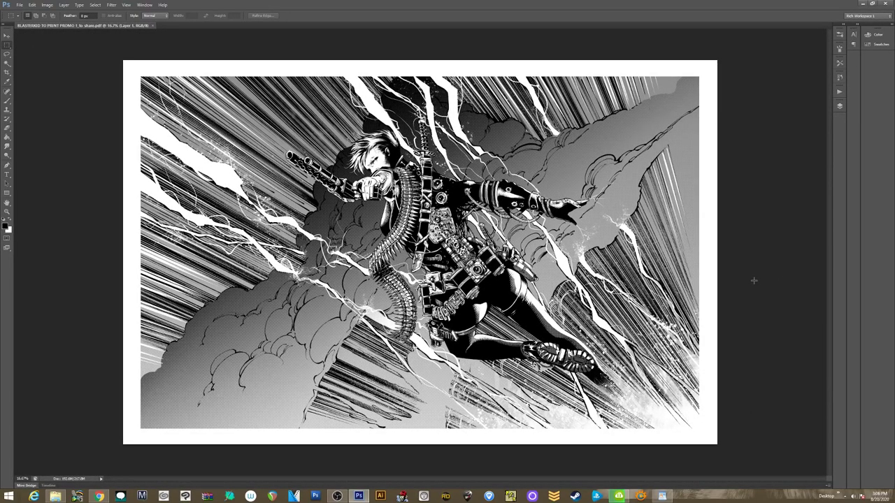
key(ctrl+plus)
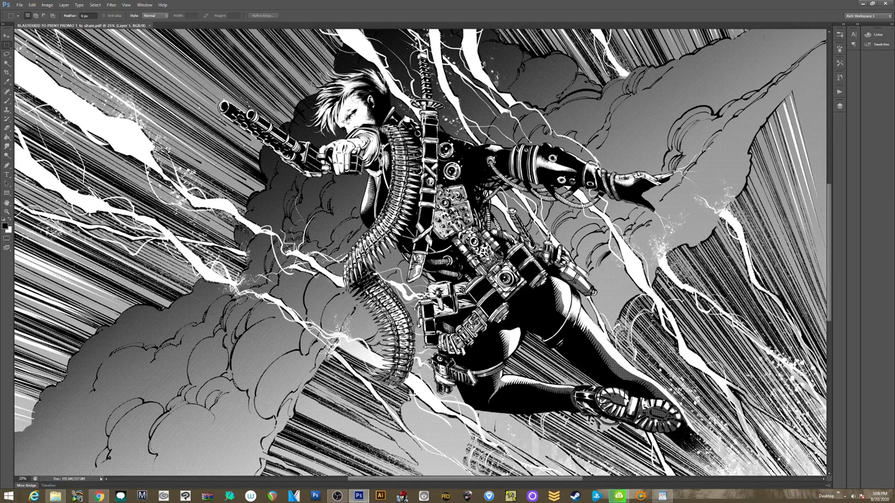
Study the flow of the pose and lightning across the figure, from the boots and belt to the head and arms.
scroll(640, 386, down, 3)
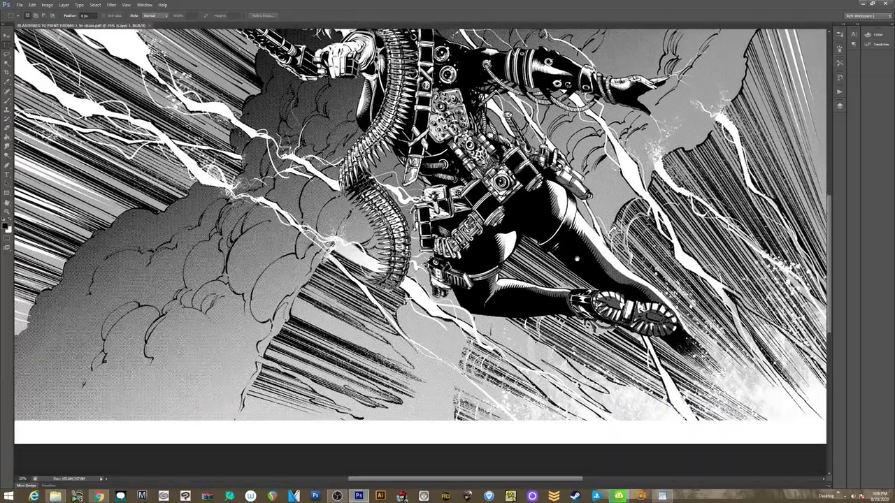
scroll(557, 283, up, 4)
scroll(557, 283, up, 1)
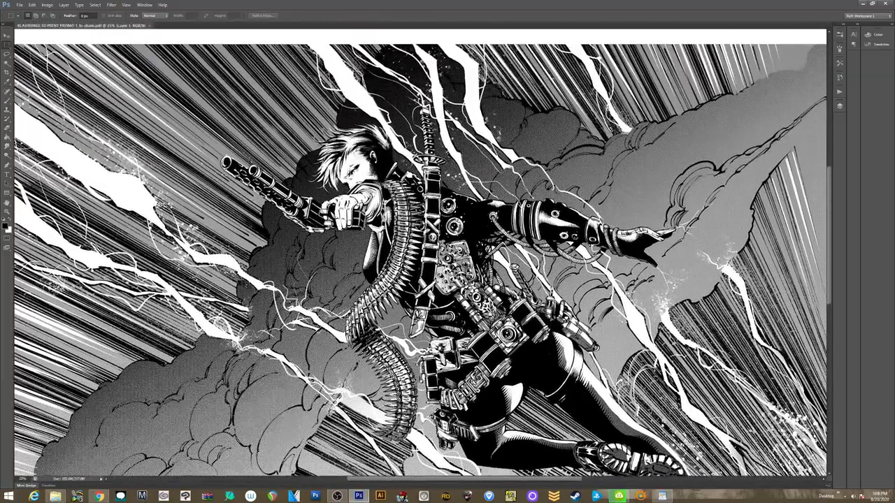
drag(604, 337, 555, 326)
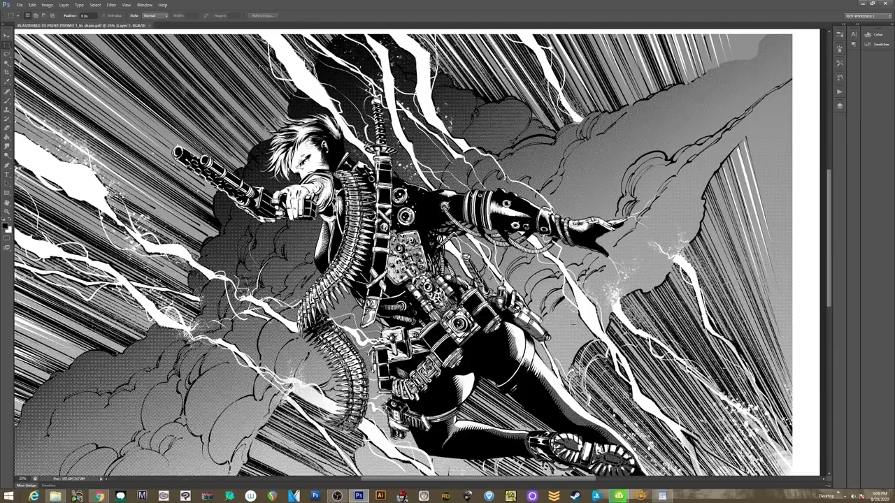
scroll(421, 260, up, 1)
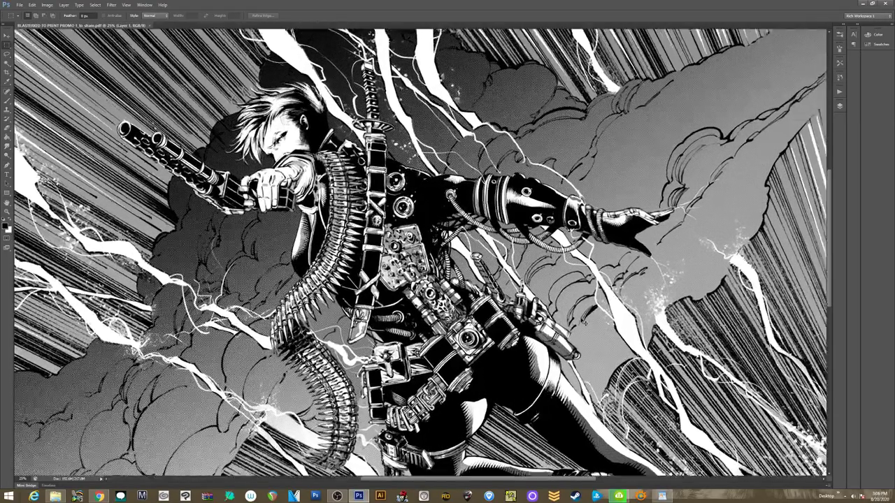
drag(490, 294, 443, 192)
scroll(423, 254, down, 1)
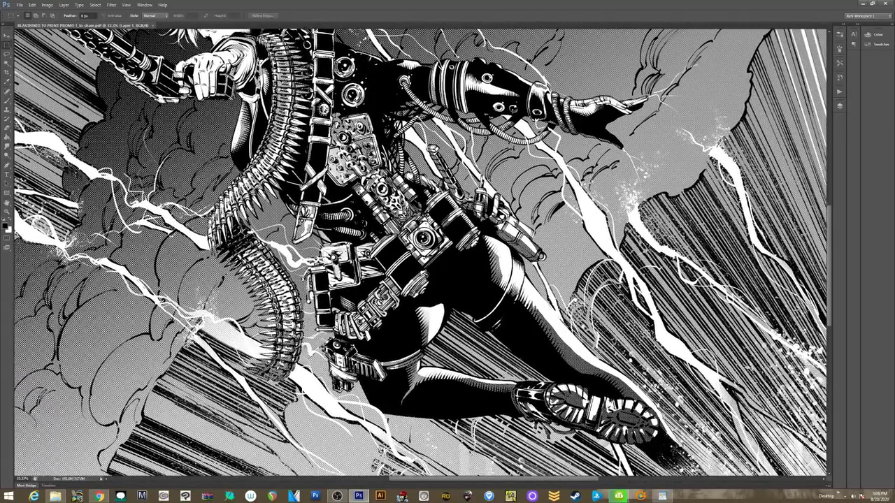
scroll(423, 253, down, 2)
scroll(422, 253, right, 1)
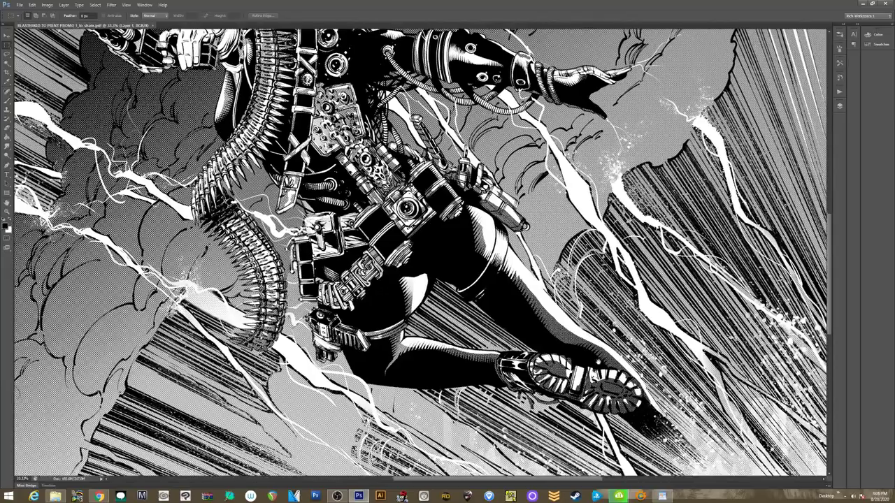
scroll(422, 253, down, 2)
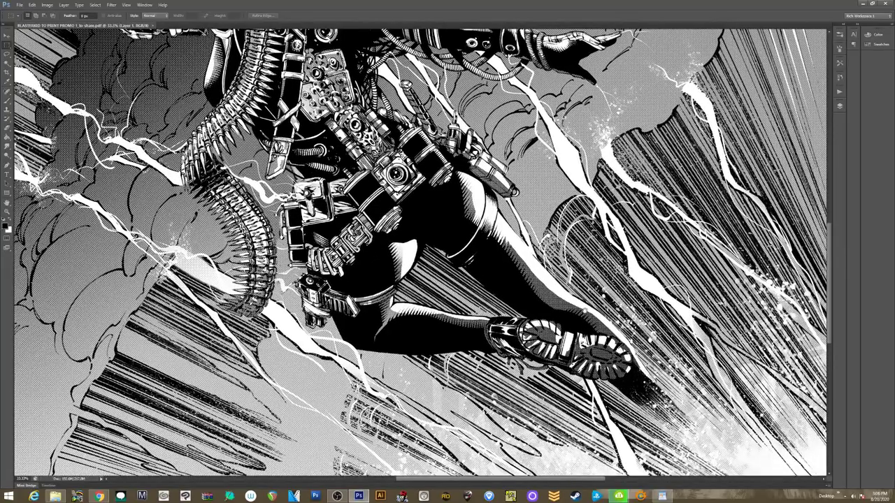
scroll(423, 253, up, 3)
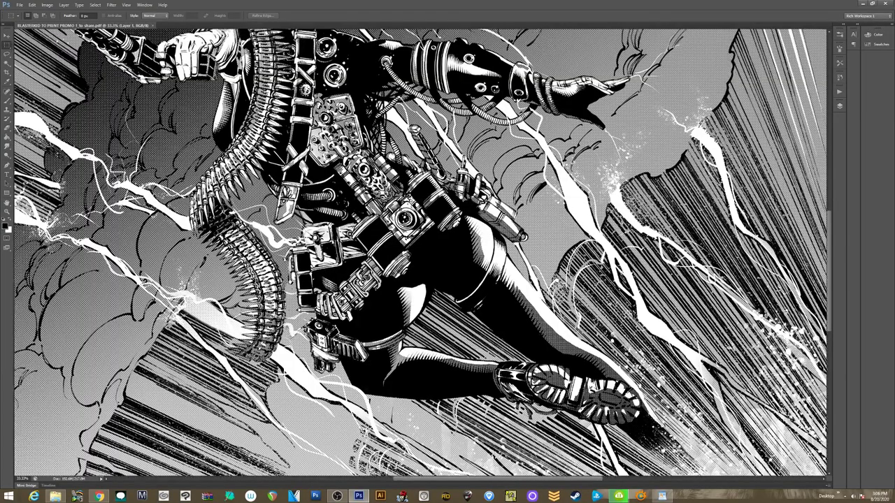
drag(360, 154, 481, 350)
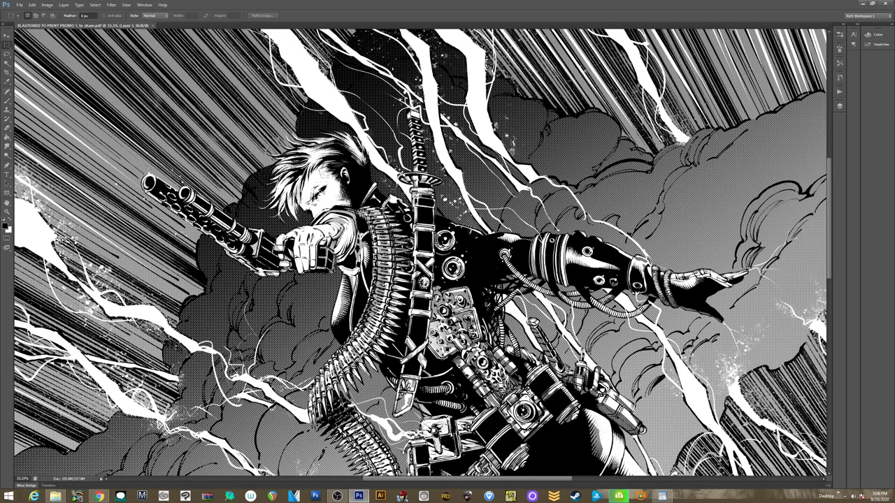
Examine how the figure, clouds and lightning fit the full-page composition, comparing the whole illustration with closer views of the figure.
drag(434, 259, 446, 265)
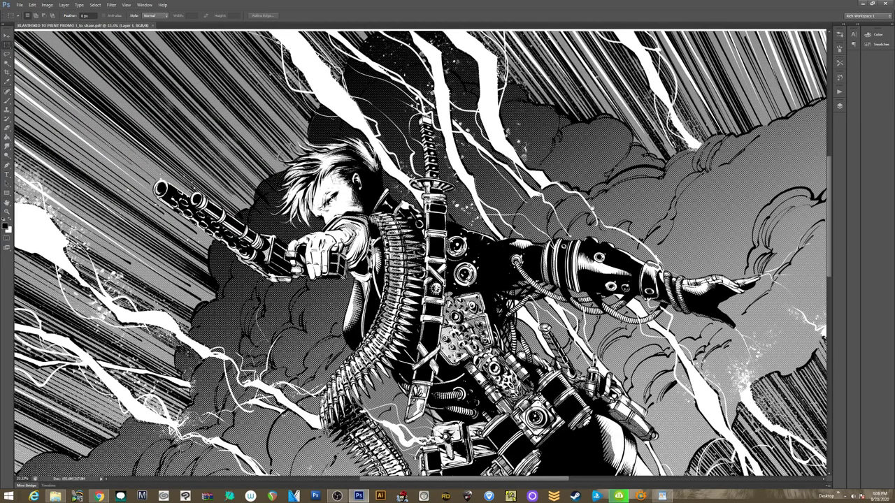
key(ctrl+minus)
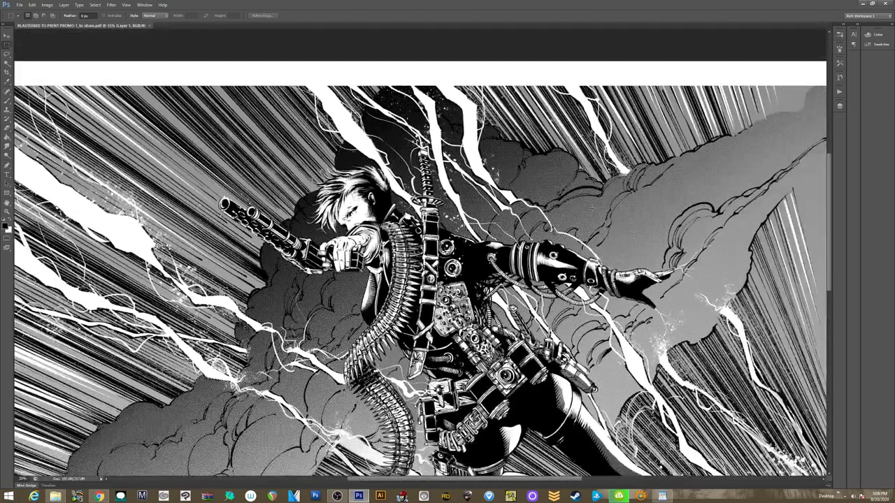
drag(447, 259, 490, 250)
scroll(421, 269, right, 4)
scroll(421, 269, down, 3)
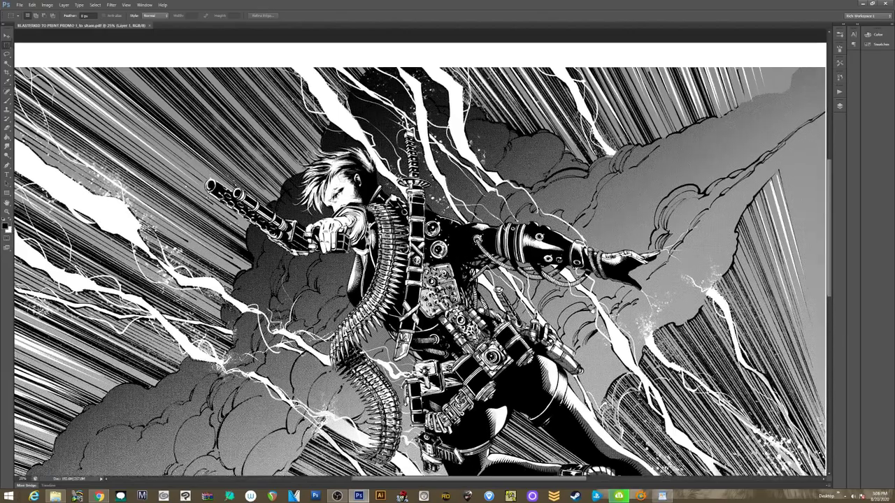
drag(593, 286, 592, 274)
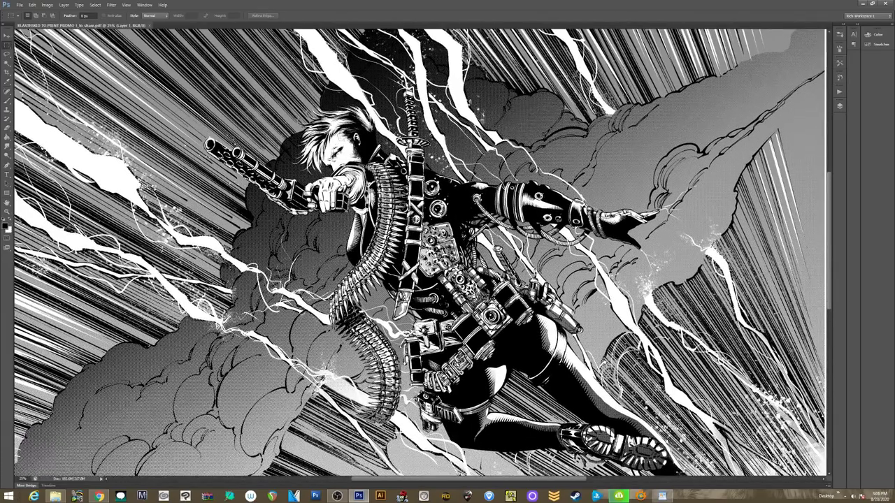
key(ctrl+minus)
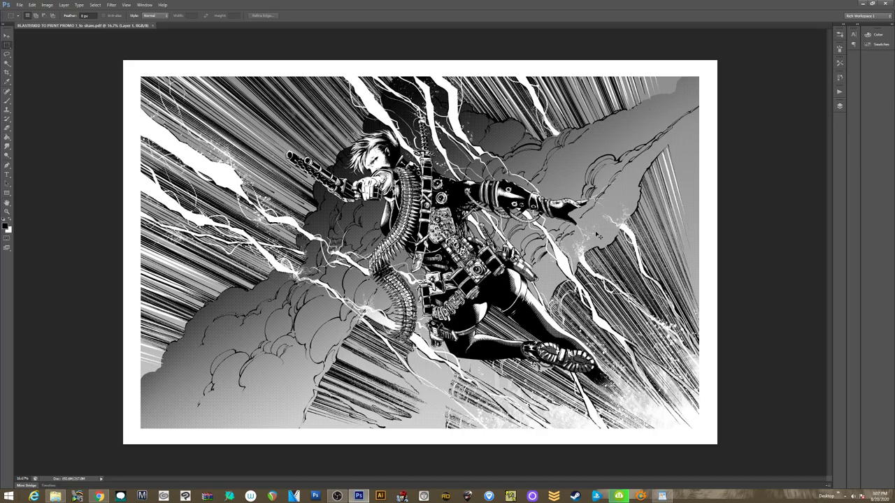
key(ctrl+plus)
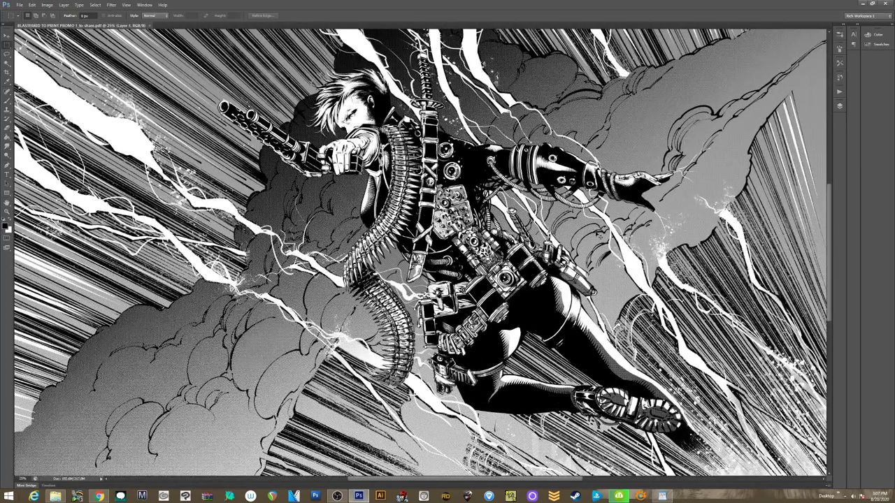
key(ctrl+minus)
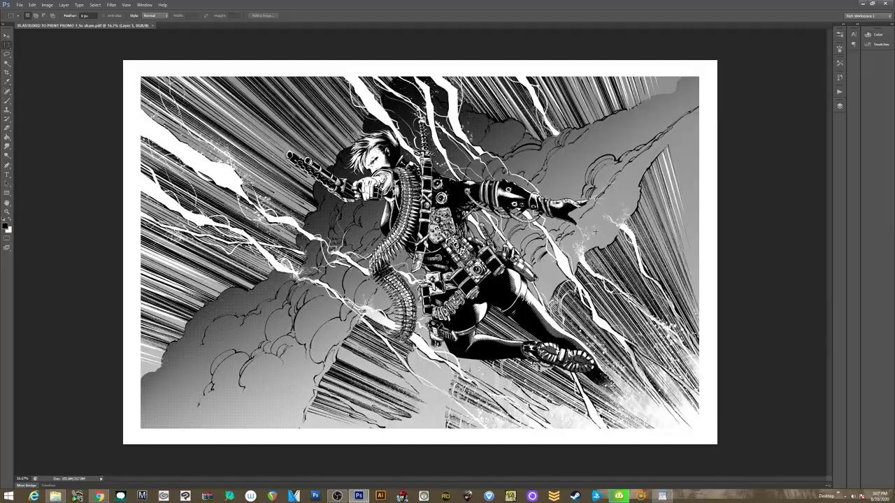
Inspect the lightning bolts, speed lines, aimed guns, face and dark halftone cloud on the gun side of the illustration up close.
key(ctrl+plus)
key(ctrl+plus)
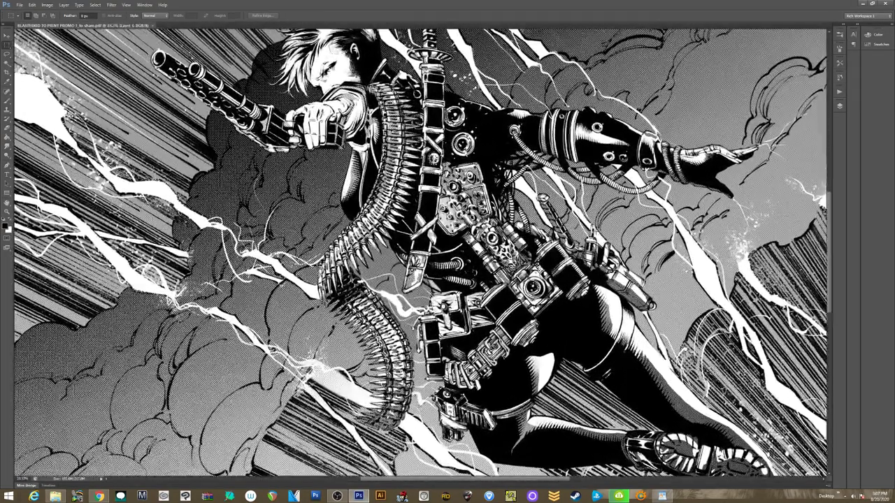
drag(251, 235, 449, 333)
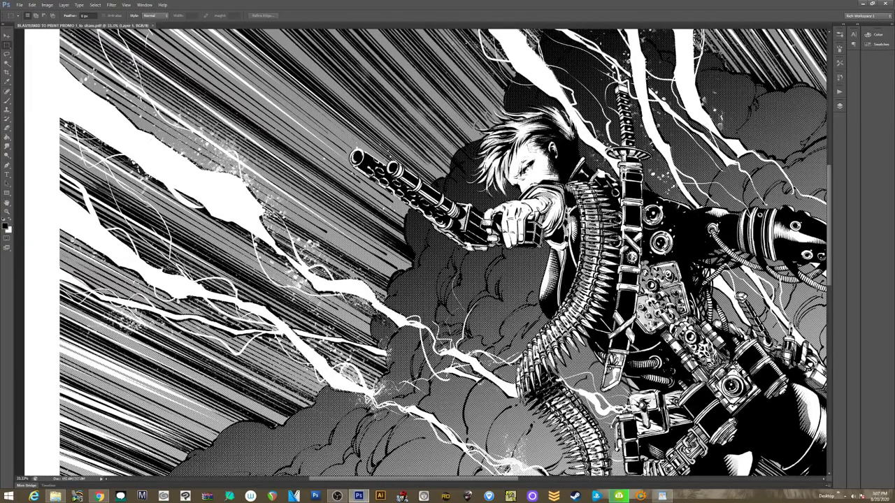
key(ctrl+minus)
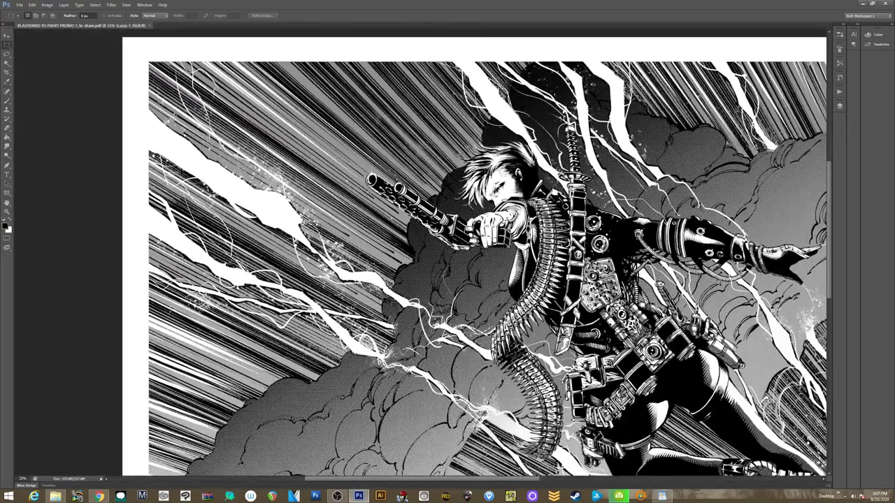
key(ctrl+plus)
key(ctrl+plus)
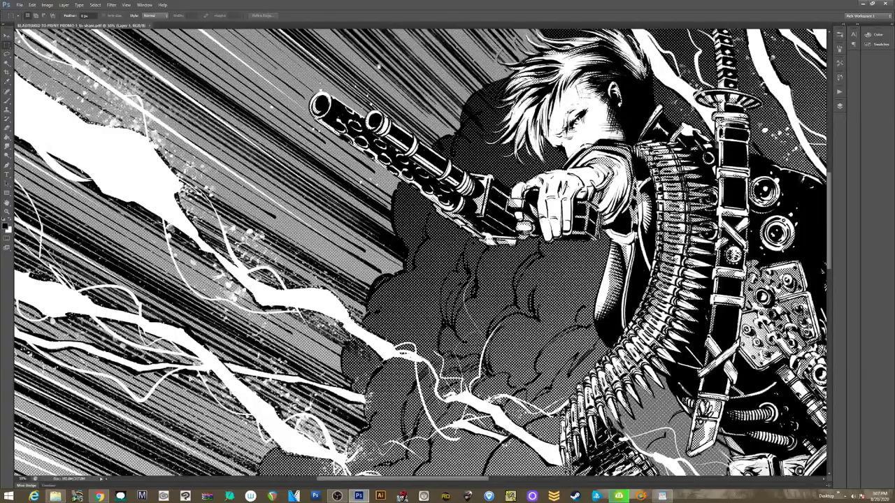
drag(283, 163, 437, 281)
drag(332, 71, 329, 170)
drag(633, 263, 523, 118)
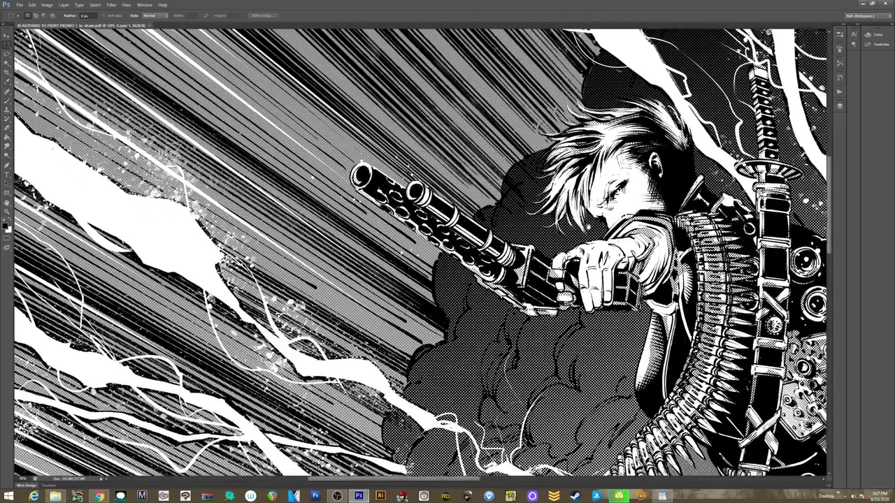
drag(460, 320, 444, 281)
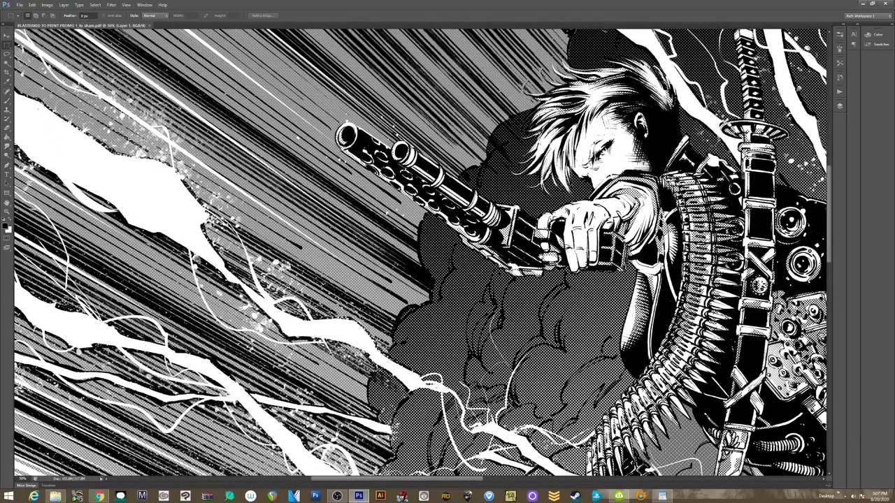
drag(444, 281, 438, 276)
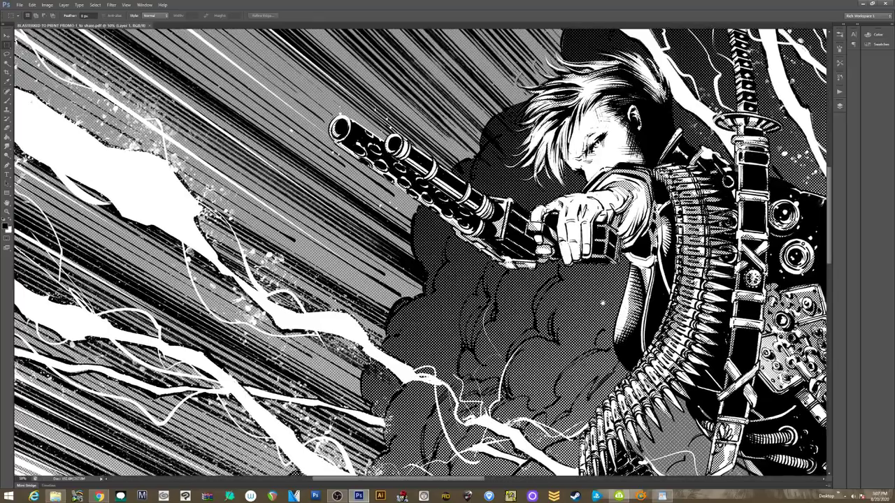
Study the figure's diagonal pose against the clouds, down to the boots, speed lines and splatter along the page's lower edge.
key(ctrl+minus)
key(ctrl+minus)
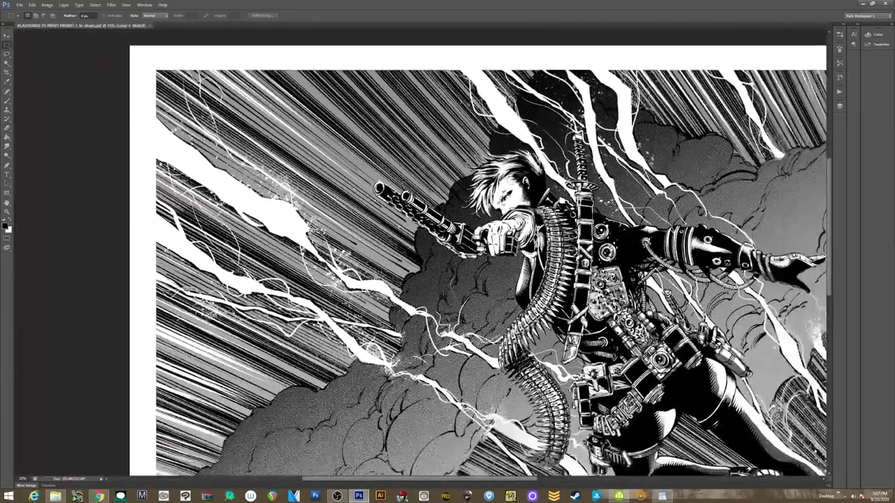
drag(446, 327, 372, 292)
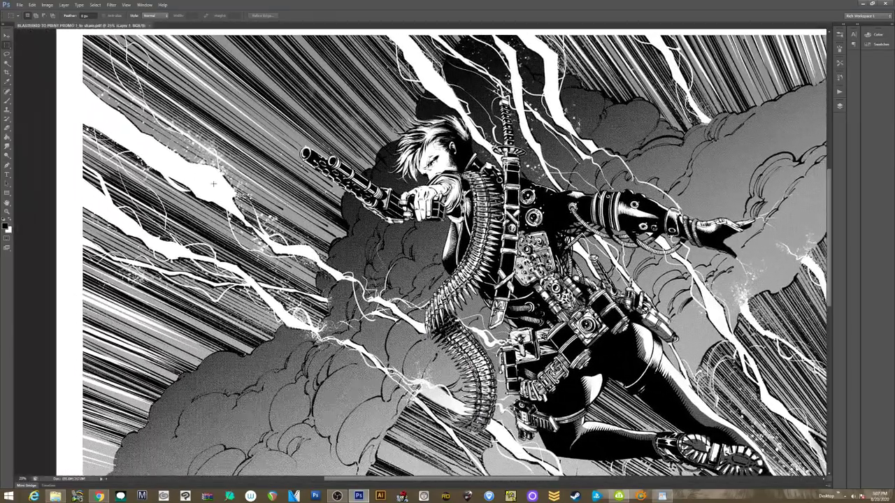
drag(365, 240, 339, 232)
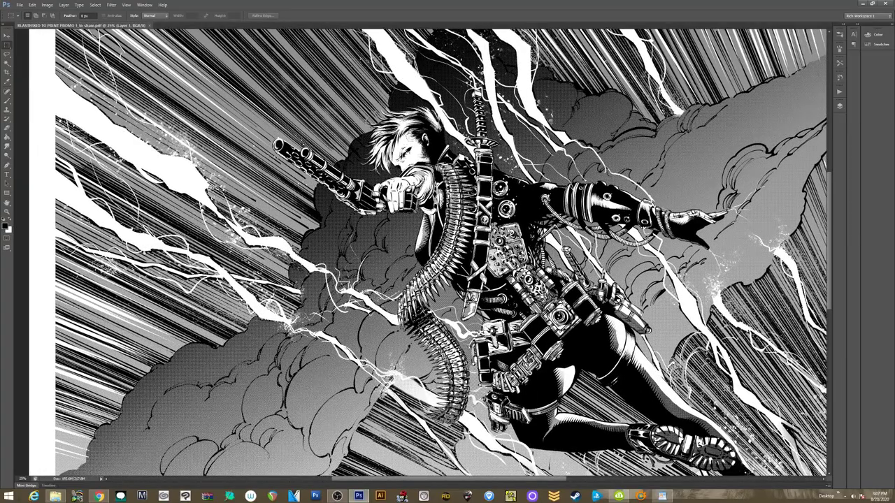
drag(752, 268, 677, 155)
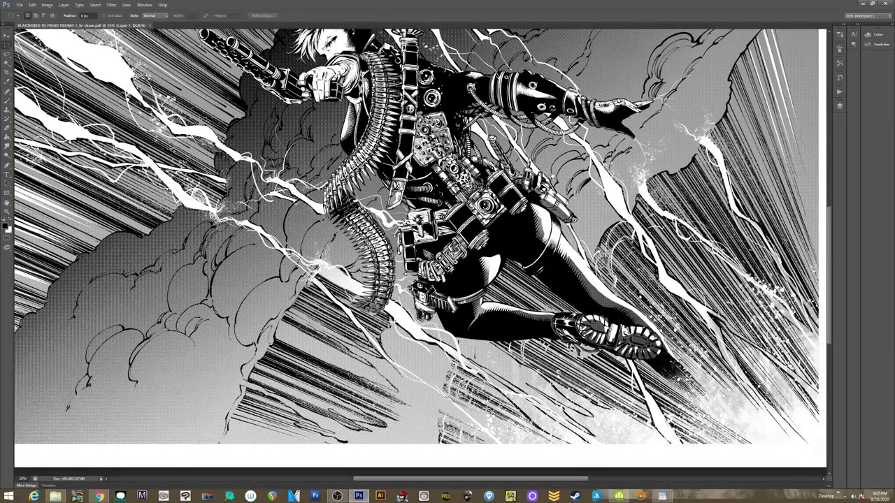
drag(553, 177, 557, 182)
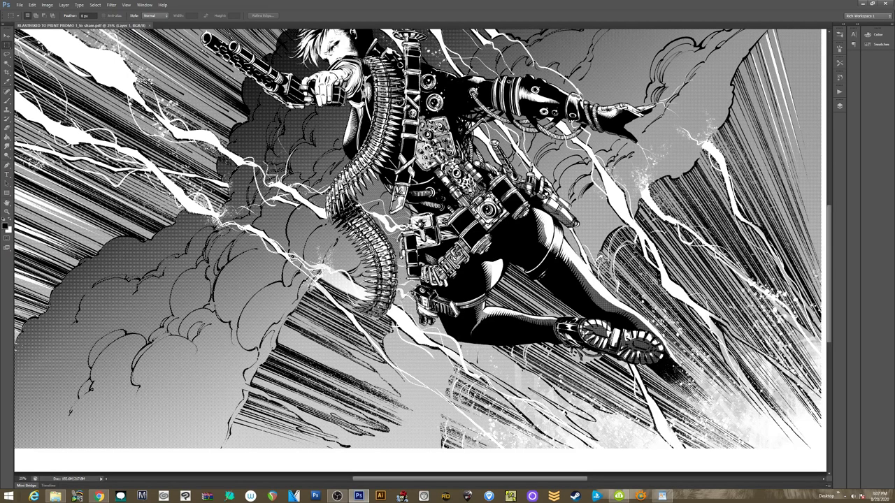
drag(397, 199, 417, 219)
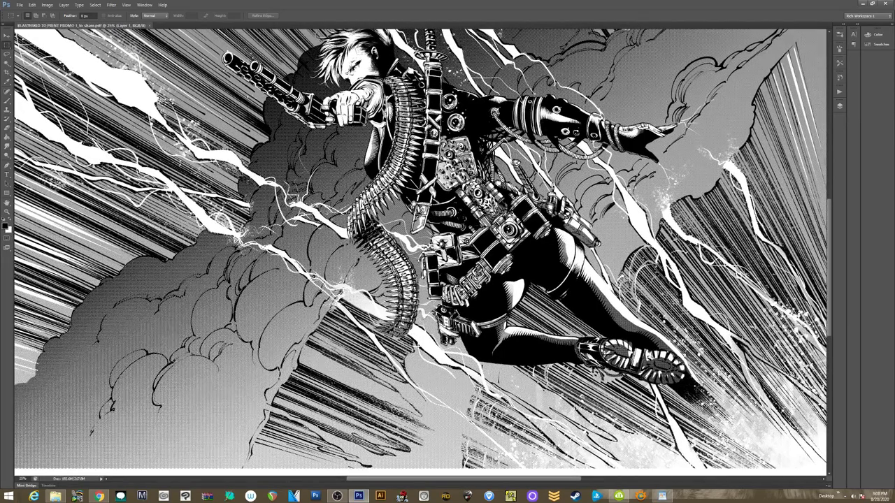
drag(414, 204, 424, 212)
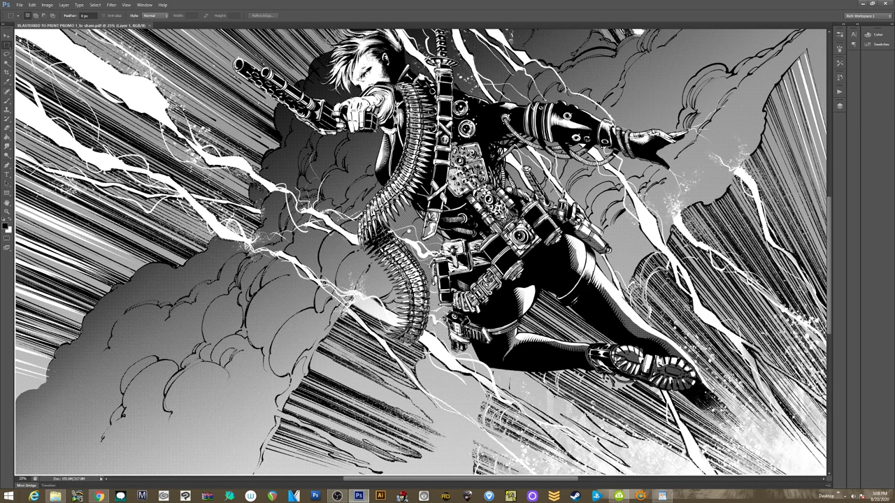
Examine the outstretched arm, sword, ammunition belt and surrounding lightning, together with the legs and the splatter in the page's lower corner.
drag(407, 179, 399, 258)
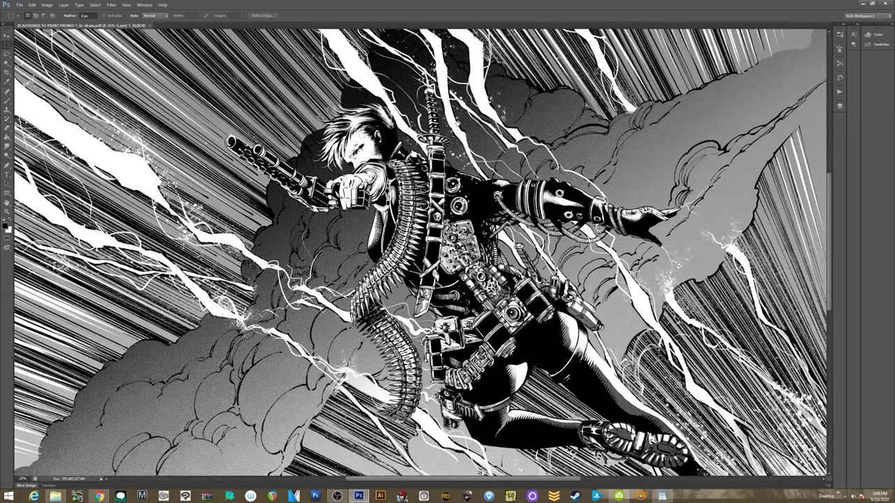
drag(519, 246, 468, 243)
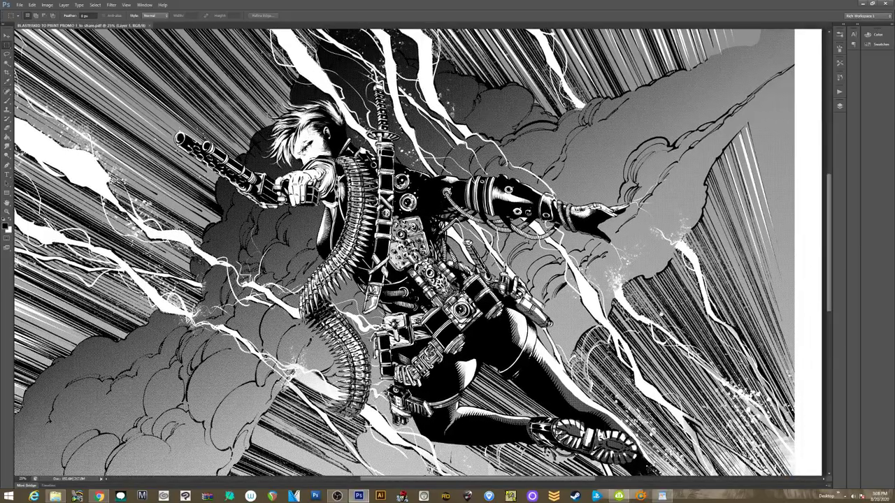
scroll(420, 252, down, 5)
scroll(420, 252, down, 4)
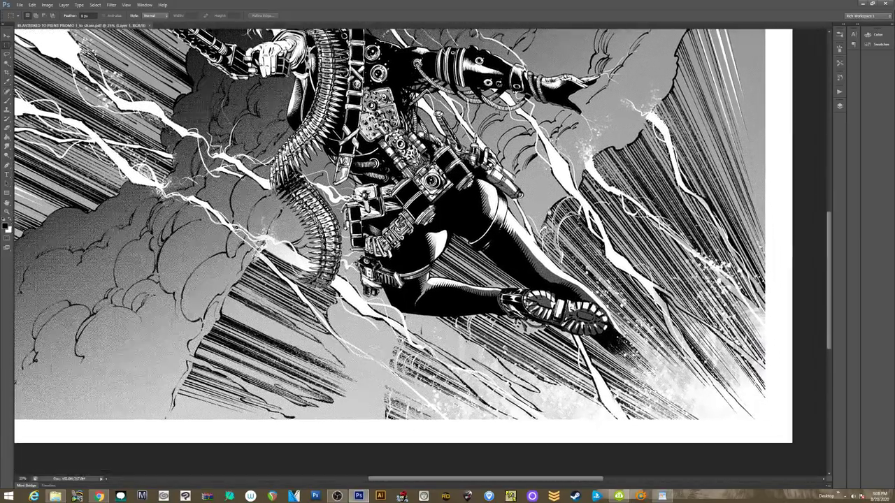
scroll(420, 252, up, 7)
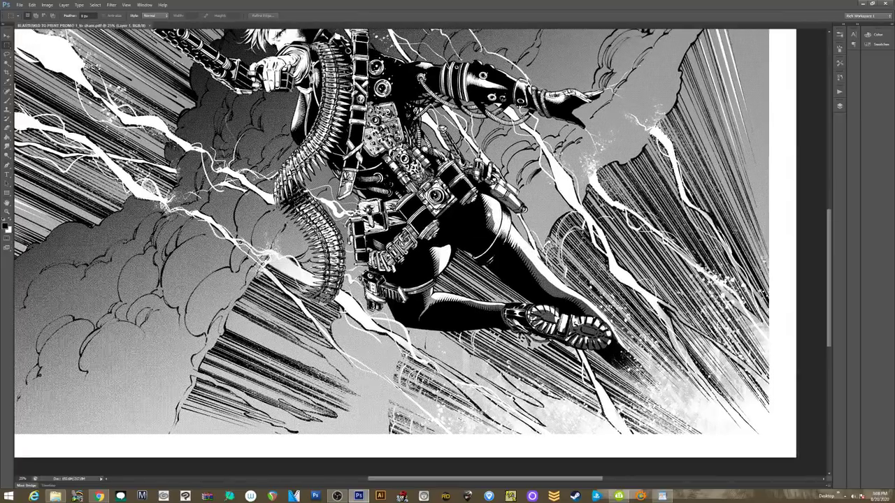
key(ctrl+plus)
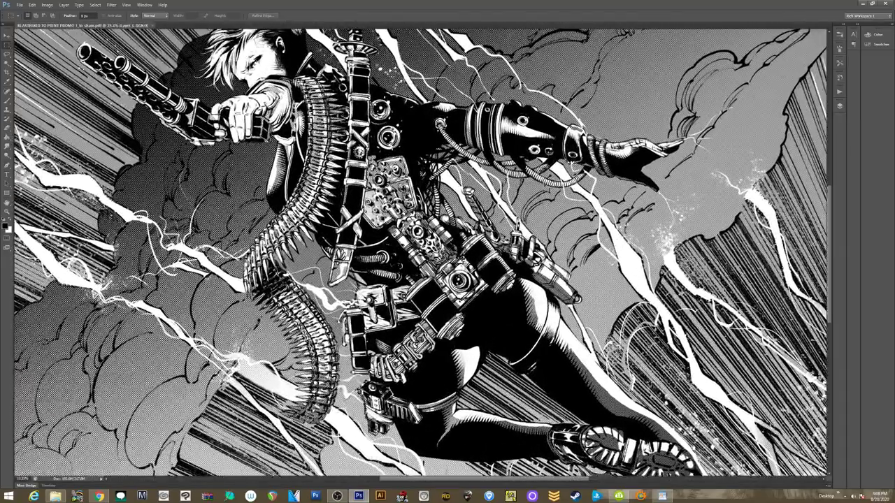
drag(447, 203, 403, 311)
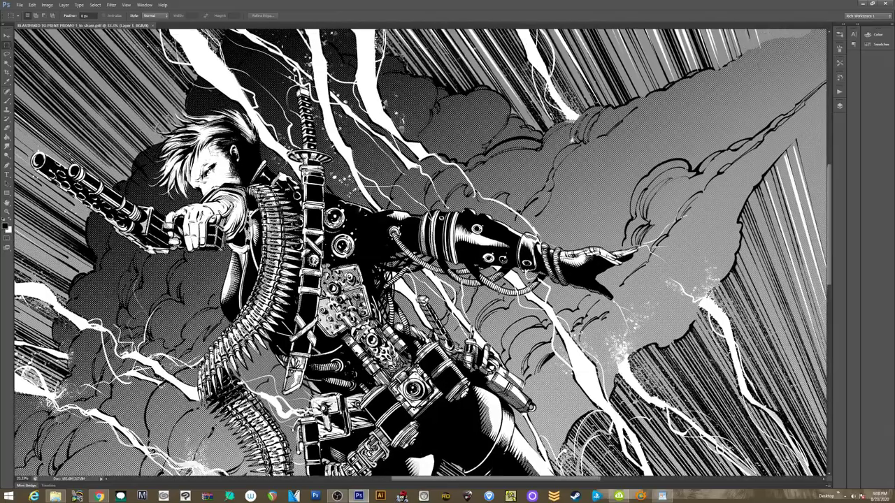
scroll(420, 252, up, 3)
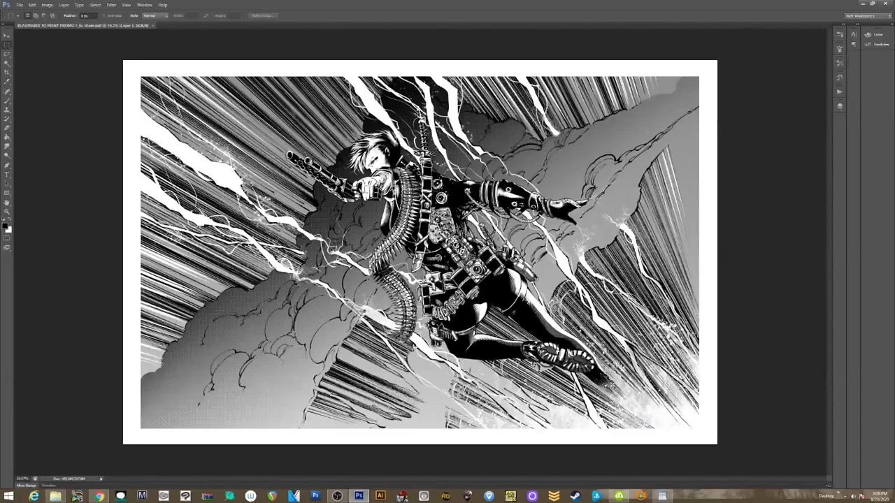
Review the illustration from the head and guns down to the boots, ending with the whole page at reduced size.
key(ctrl+plus)
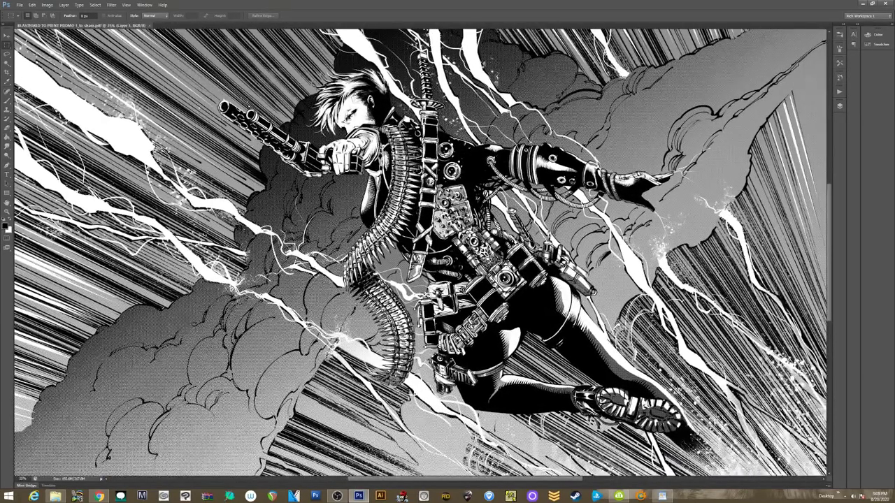
drag(420, 210, 444, 281)
scroll(420, 251, down, 1)
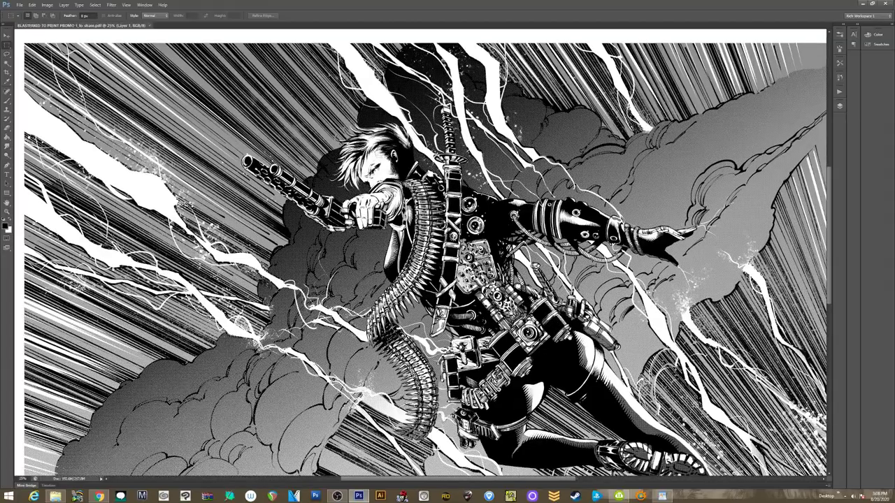
scroll(420, 252, down, 4)
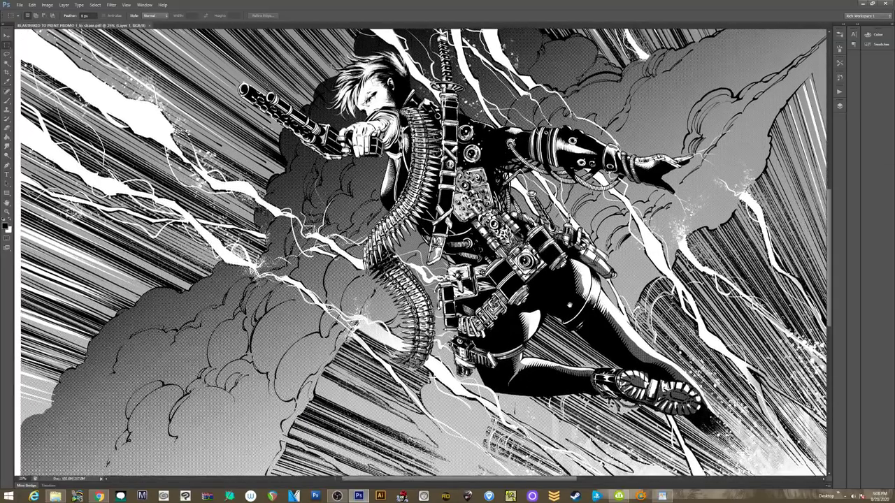
scroll(568, 304, down, 2)
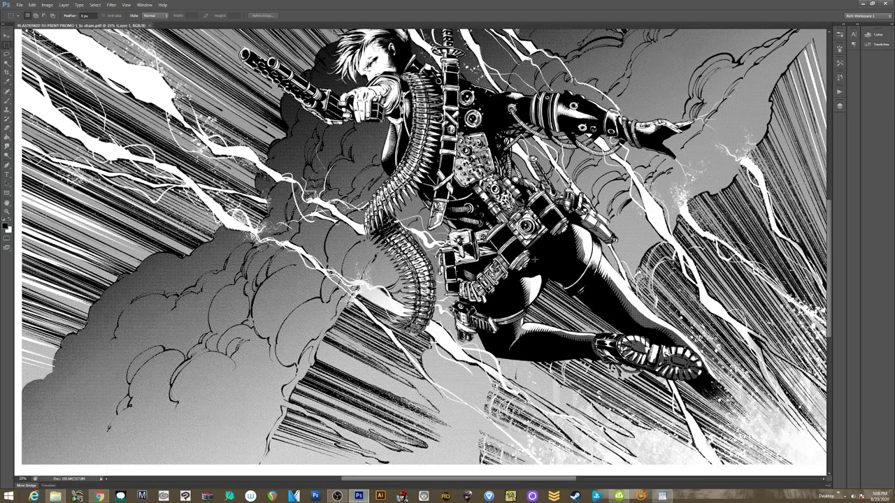
key(ctrl+minus)
key(ctrl+minus)
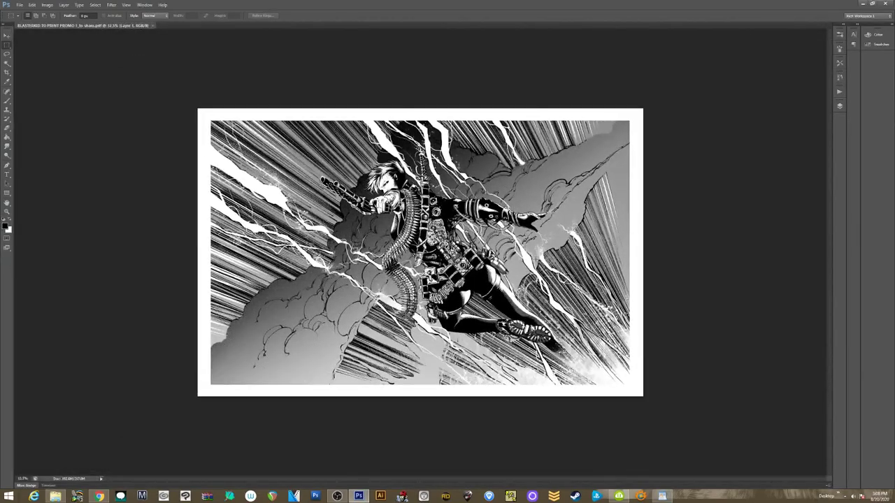